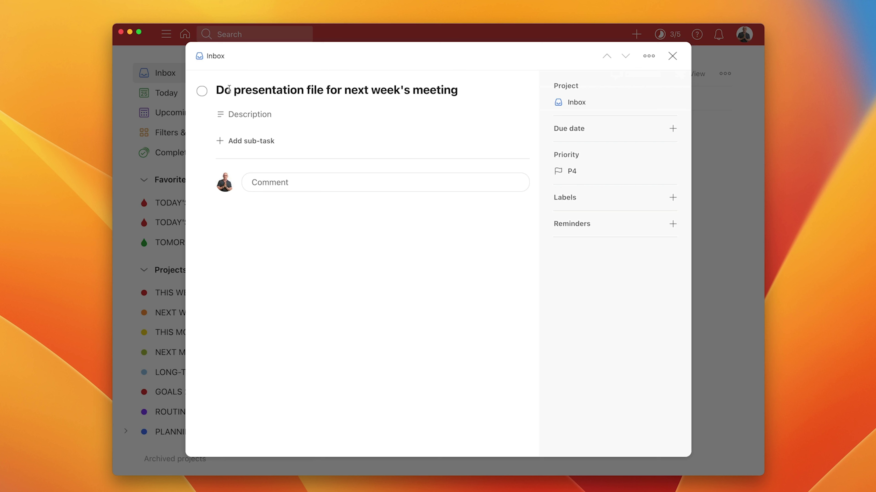
Replace the leading word 'Do' in the task title with 'Start work on'.
left_click(220, 89)
left_click_drag(231, 88, 217, 89)
left_click(244, 93)
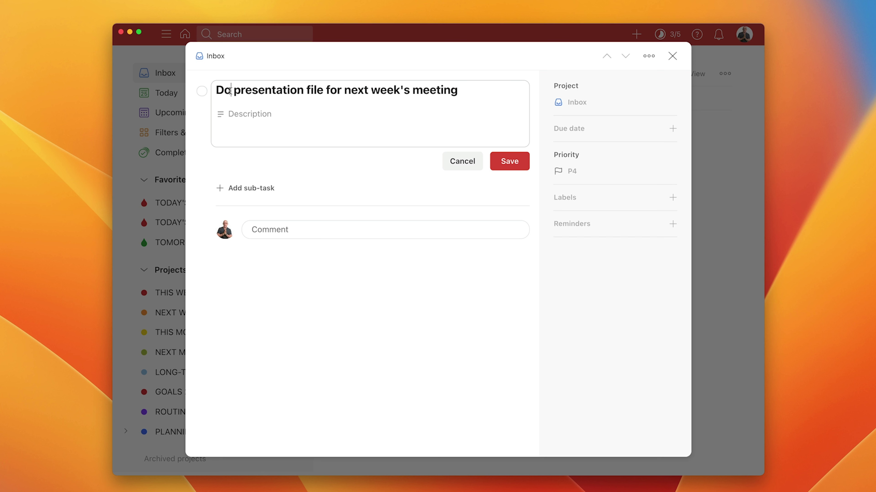
key("BackSpace")
key("BackSpace")
key("BackSpace")
type("Start w")
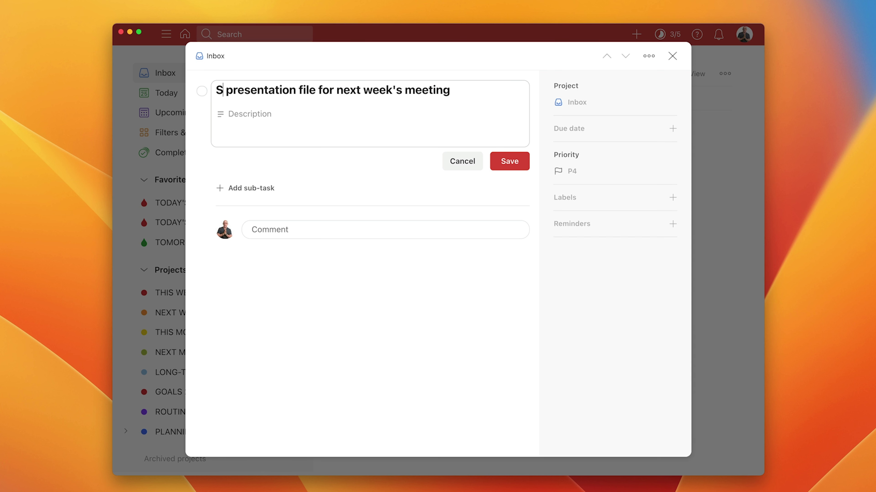
key("BackSpace")
type("ork")
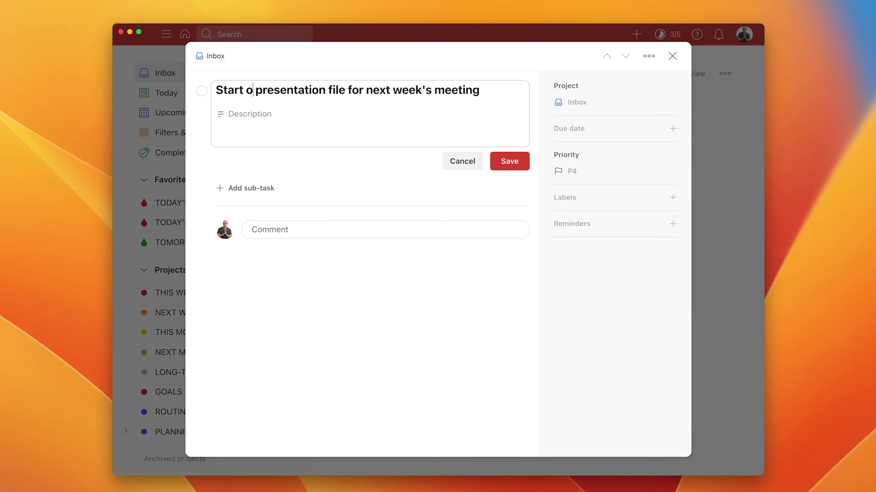
key("BackSpace")
key("BackSpace")
key("BackSpace")
key("BackSpace")
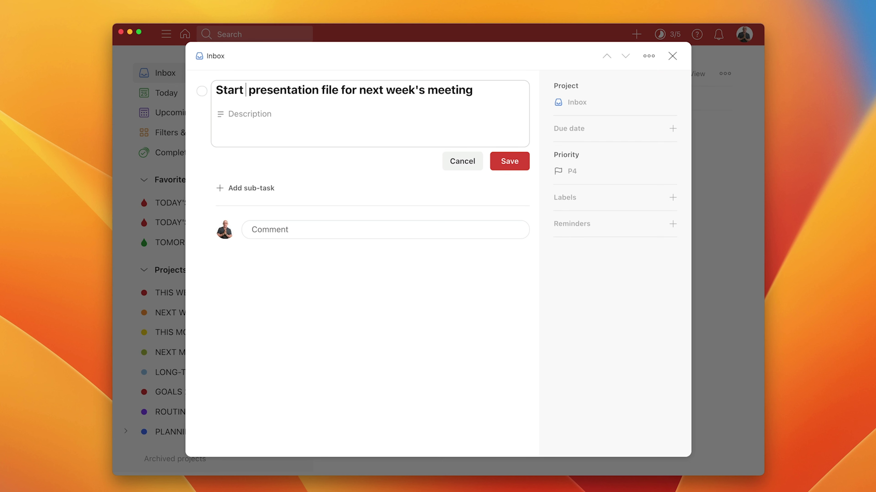
type("wor")
key("BackSpace")
key("BackSpace")
key("BackSpace")
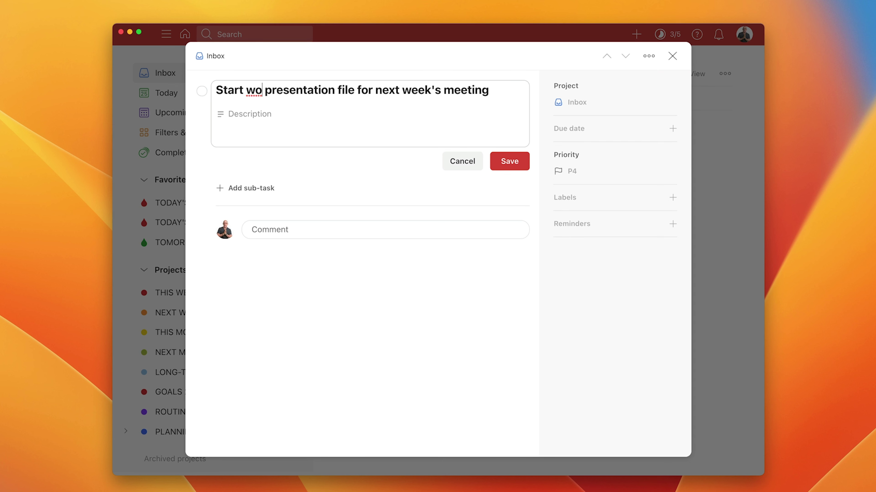
type("work o")
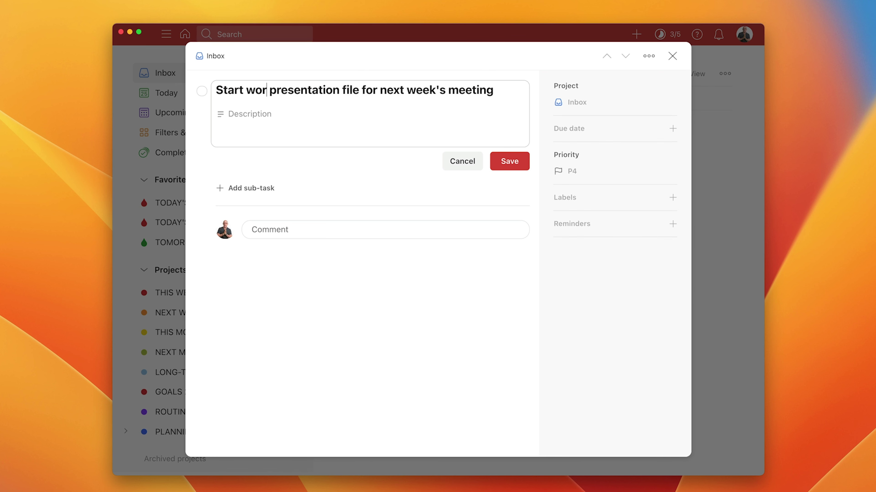
type("n")
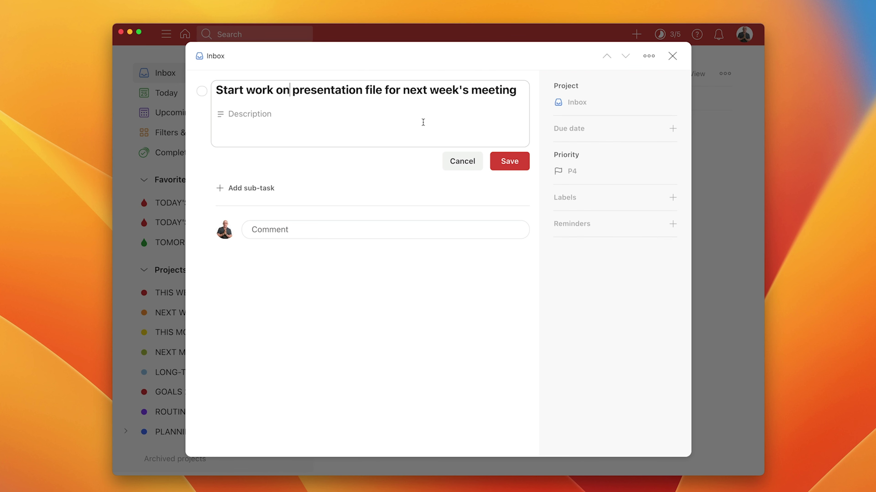
Save the reworded Todoist task, then title the Keynote slide 'MANAGEMENT MEETING'.
left_click(511, 162)
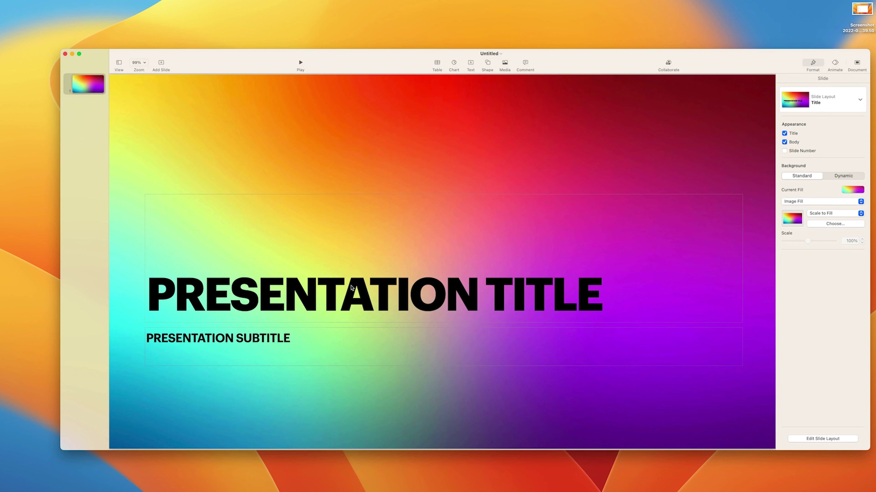
left_click(352, 289)
left_click(350, 287)
key("BackSpace")
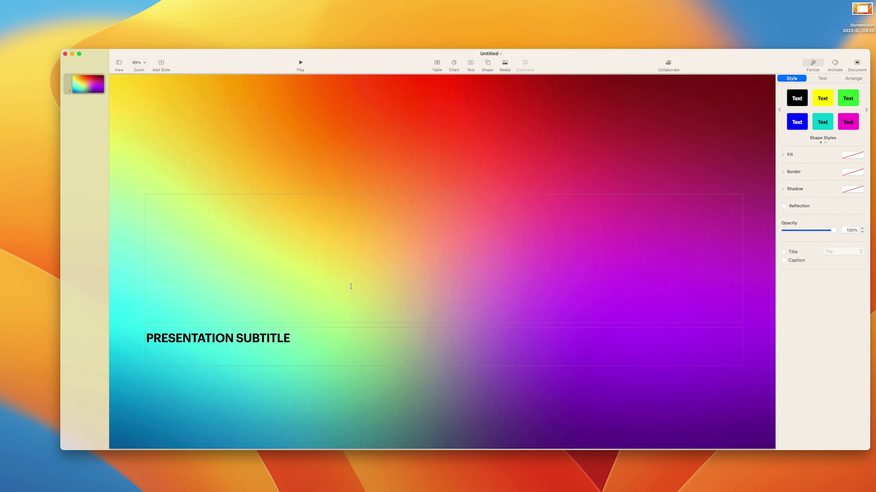
type("MANAGEM")
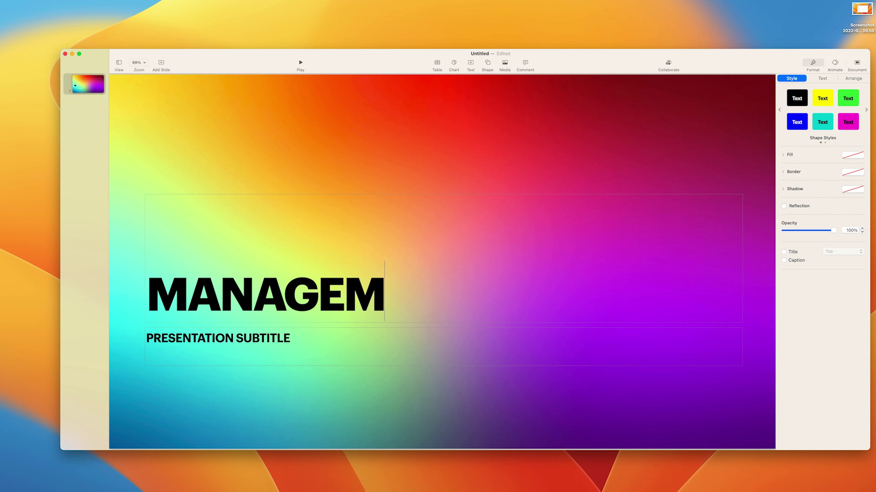
type("ENT MEETING")
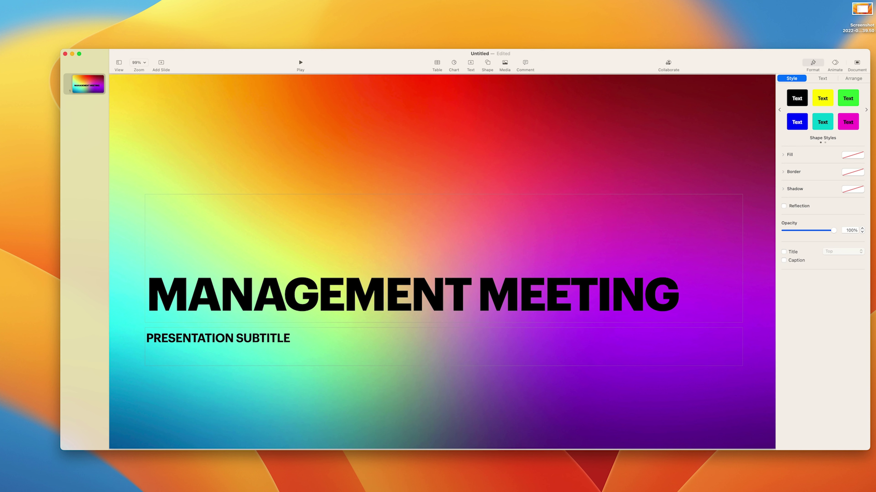
Enter '1 OCTOBER 2022' as the slide's subtitle.
left_click(202, 343)
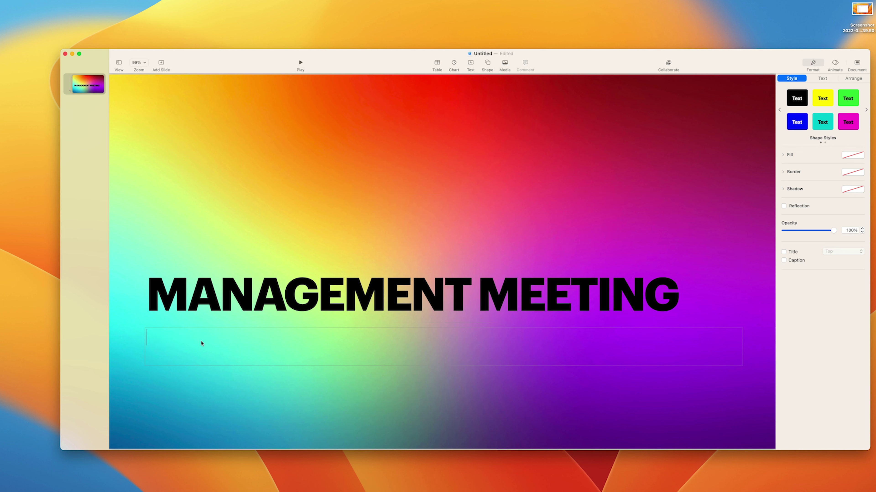
type("1 OCTOBER 2022")
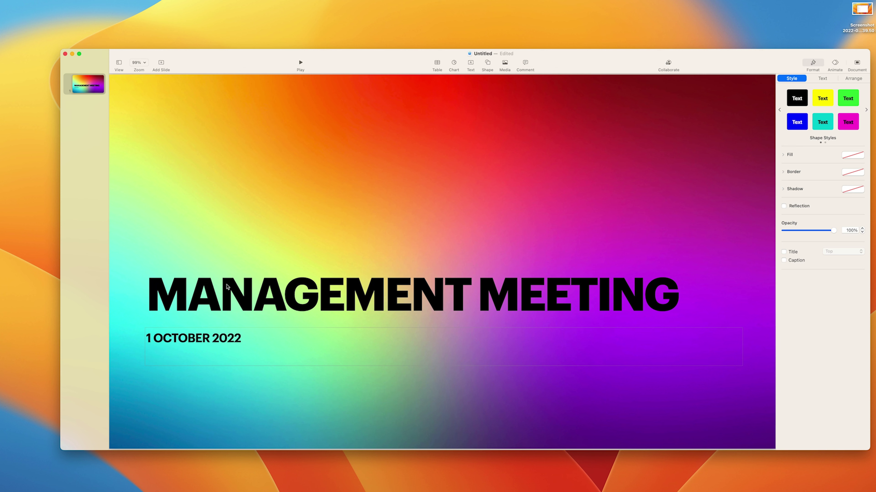
left_click(244, 236)
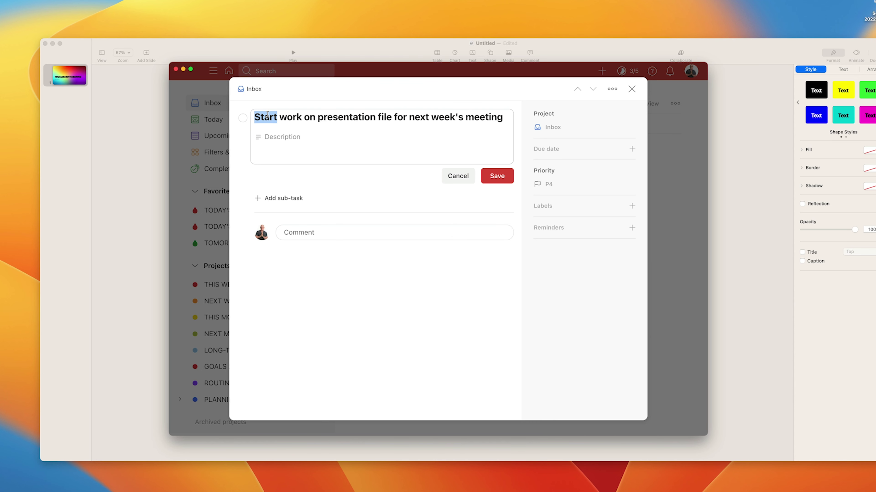
Change 'Start' to 'Continue' in the task title, save it, and set it due Today.
type("Continue")
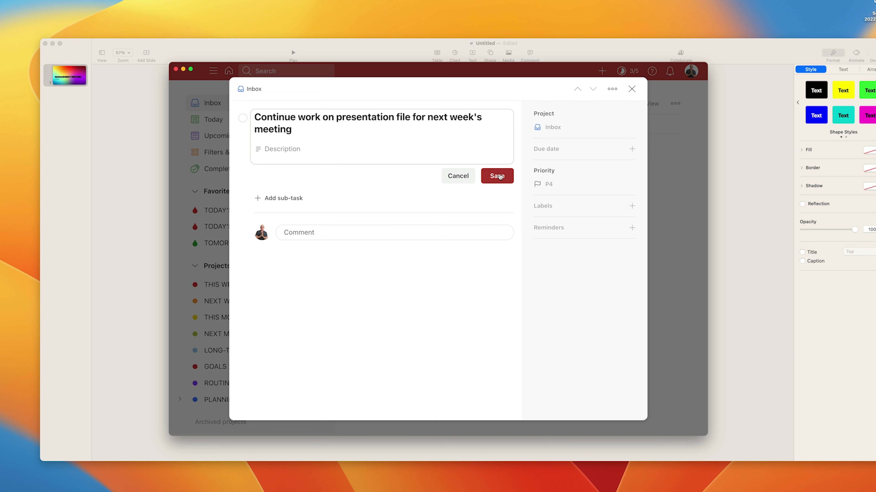
left_click(498, 176)
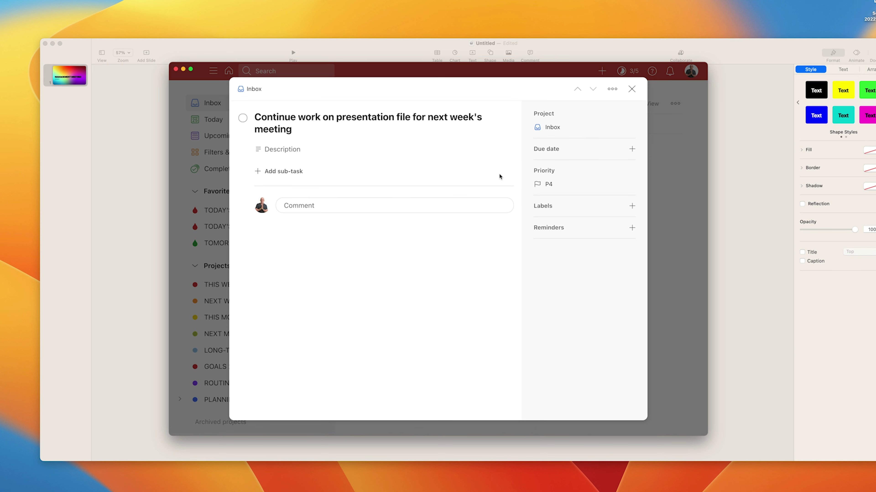
left_click(556, 151)
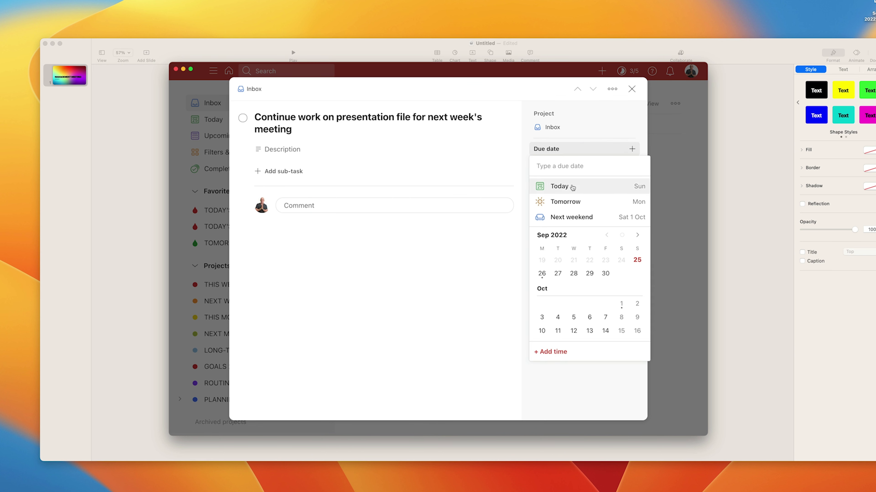
left_click(565, 201)
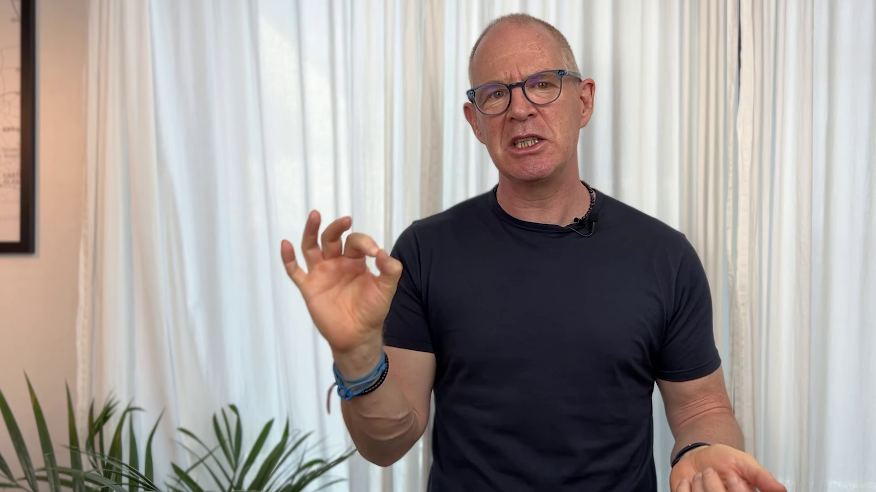
Replace 'Continue' with 'Finish' at the start of the task title.
double_click(258, 103)
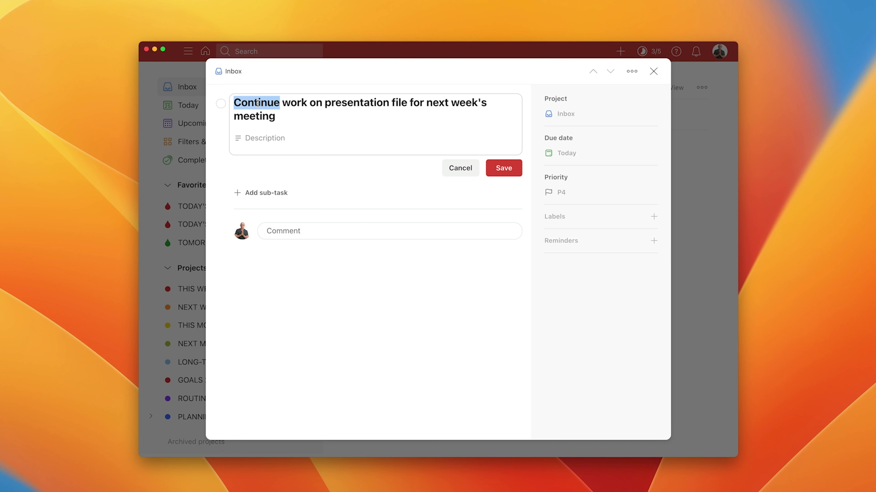
type("Finish work on presentation file for next week's meeting")
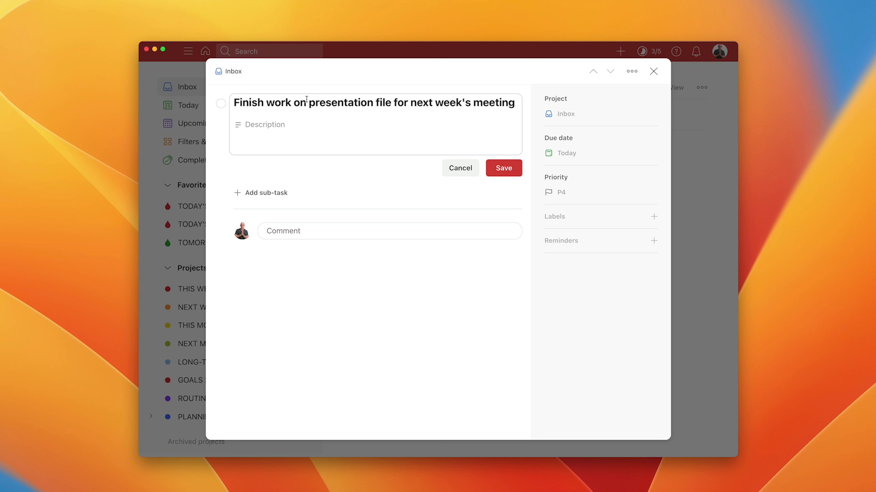
Remove 'work on' from the task title, save it, and reschedule the task for Tomorrow.
left_click_drag(302, 101, 268, 103)
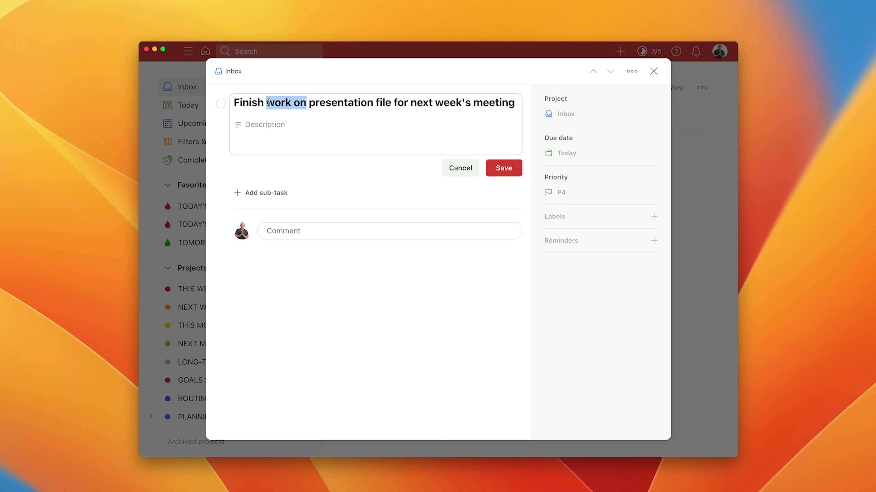
key("BackSpace")
key("BackSpace")
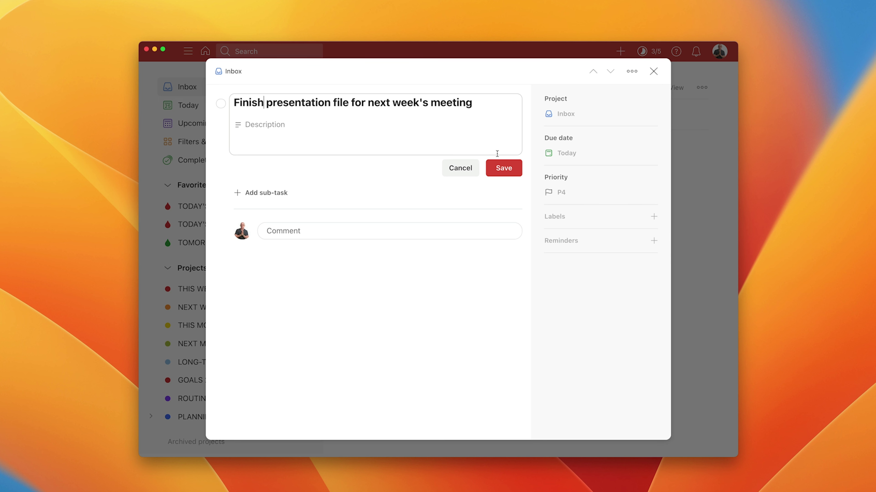
left_click(506, 168)
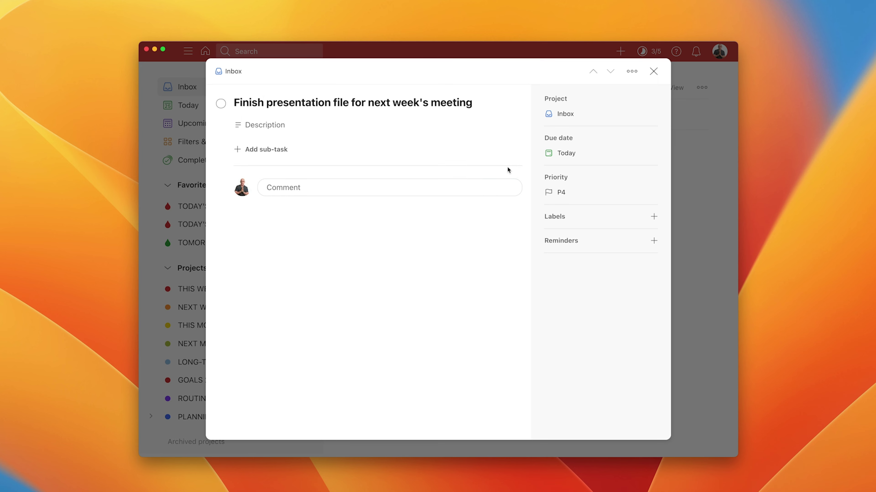
left_click(572, 154)
left_click(575, 193)
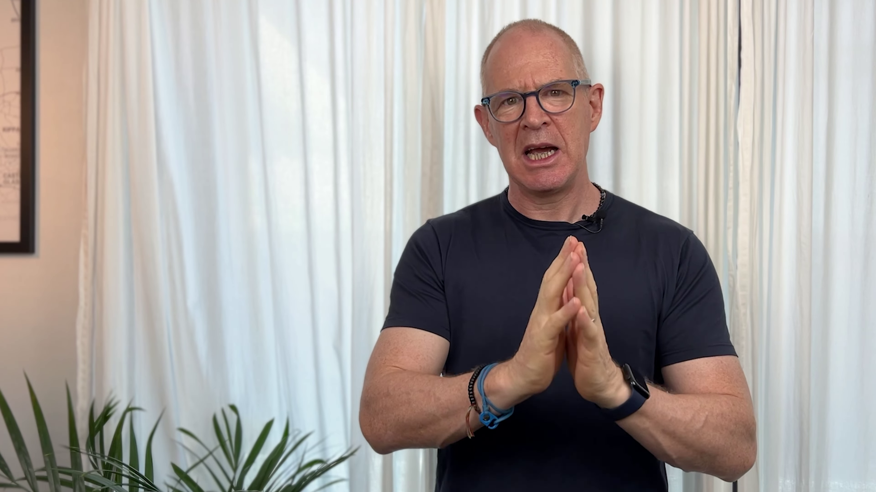